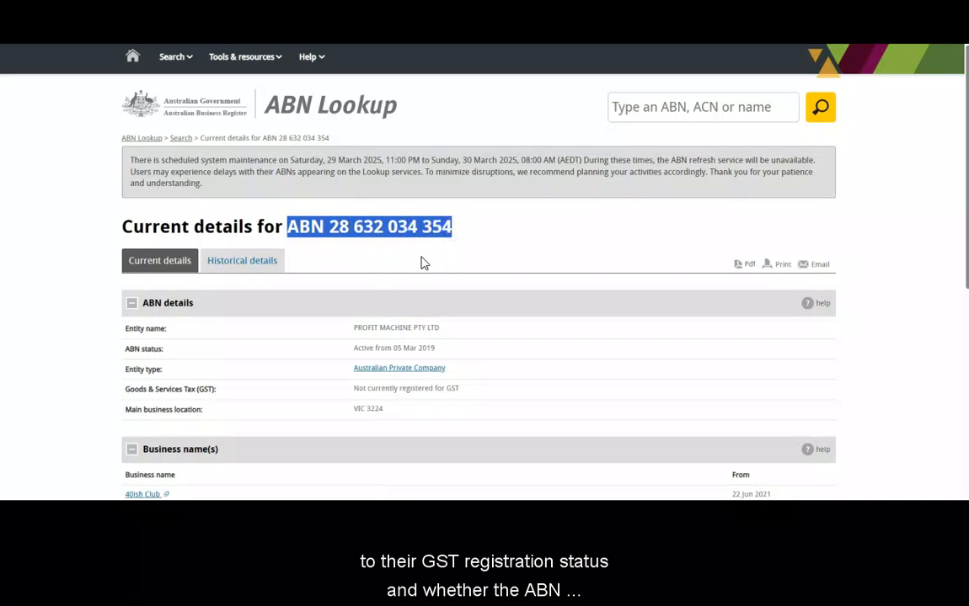
# Return to the bank transaction and add Profit Machine Pty Ltd as a new supplier for it
pyautogui.click(424, 263)
pyautogui.click(236, 268)
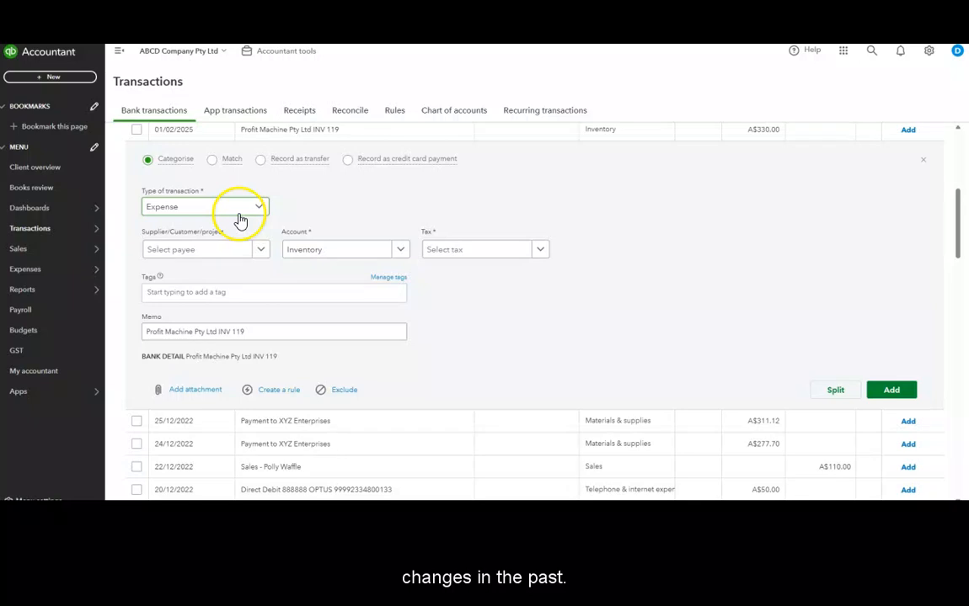
pyautogui.click(195, 249)
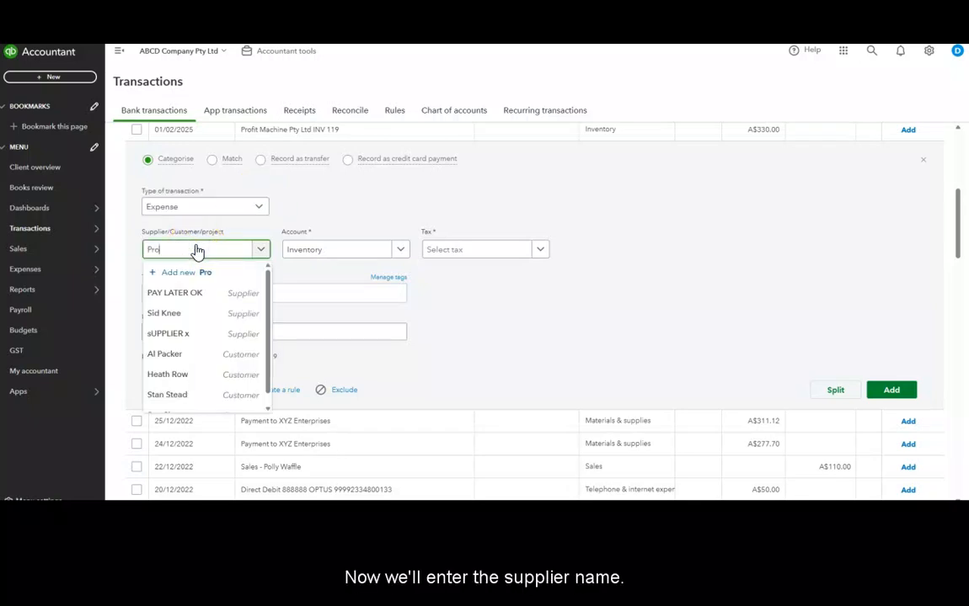
pyautogui.write('Pro')
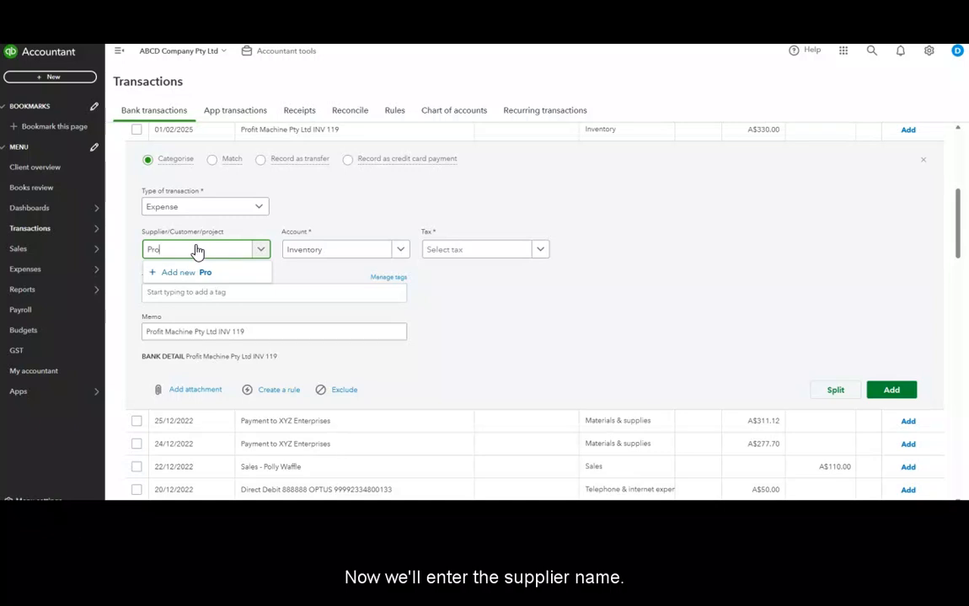
pyautogui.write('fit Machine Pty Ltd')
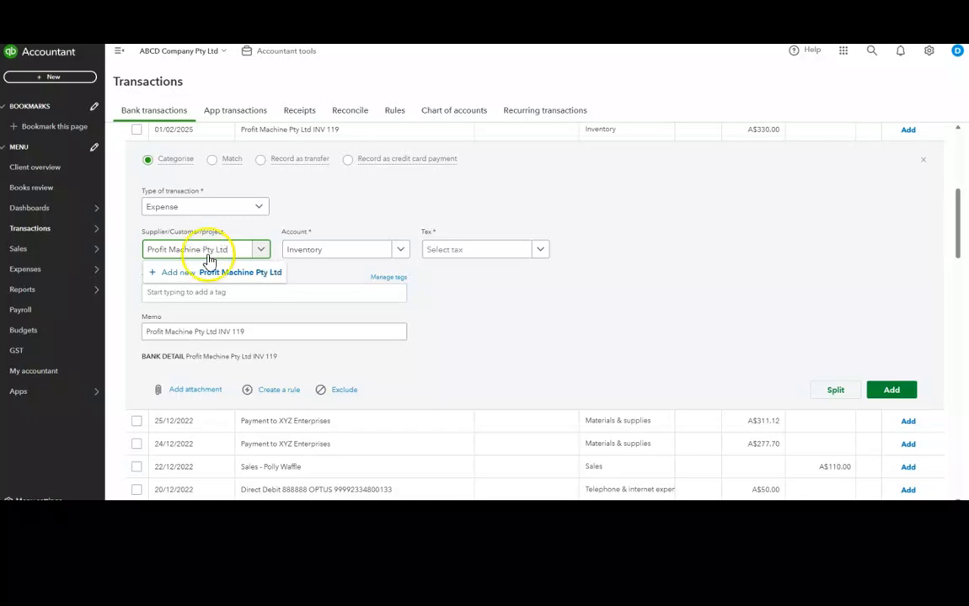
pyautogui.click(209, 261)
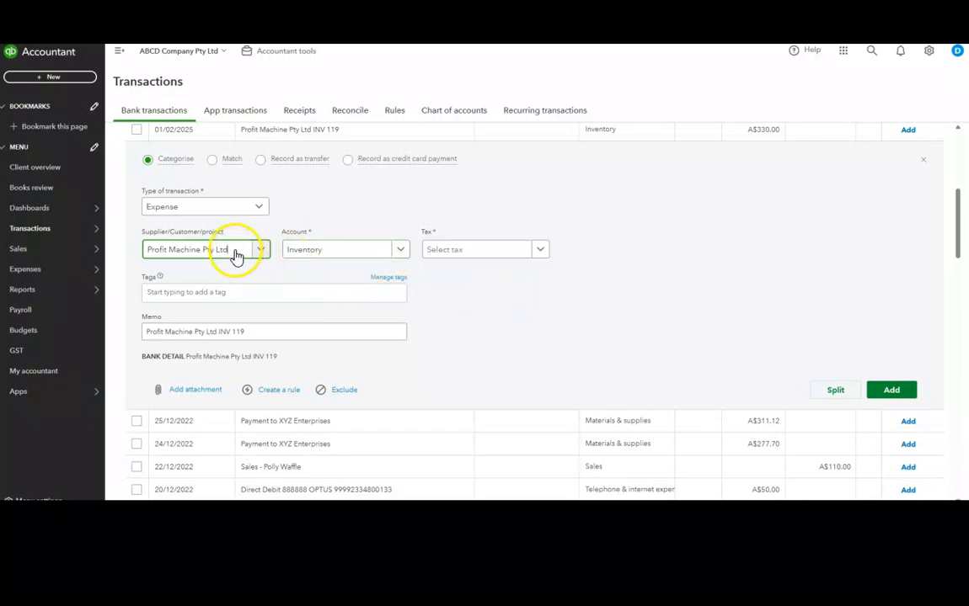
# Set the transaction's account to Contractor Expenses (non salary)
pyautogui.click(364, 253)
pyautogui.write('con')
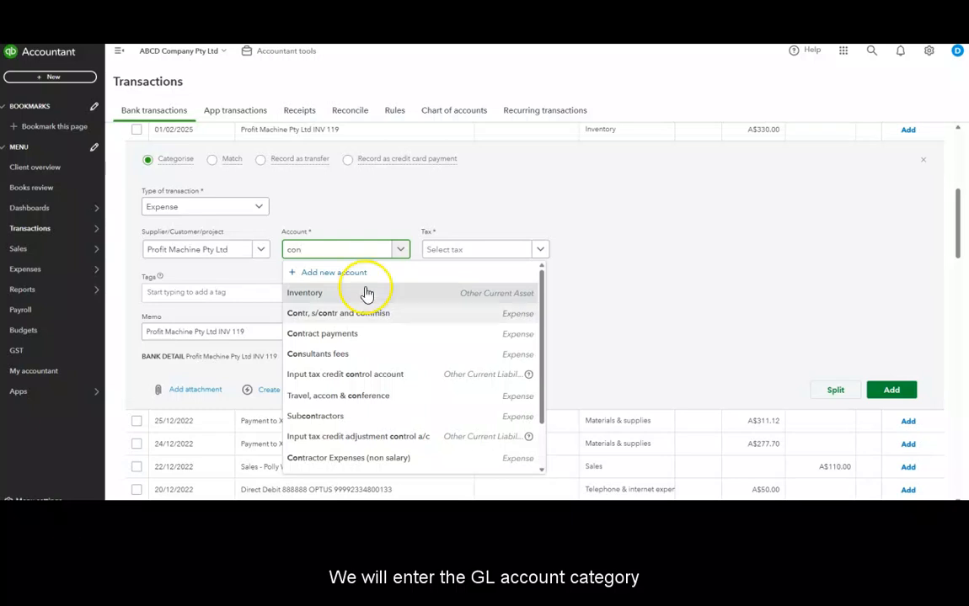
pyautogui.click(358, 463)
# In the supplier details, clear the first, middle and last names and set the company name to Profit Machine Pty Ltd
pyautogui.click(825, 226)
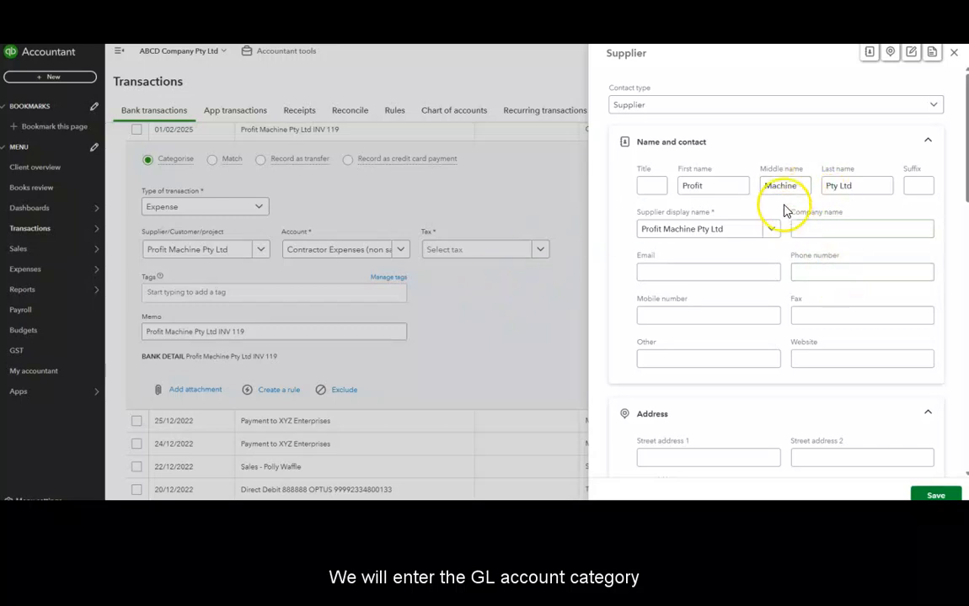
pyautogui.moveTo(723, 185); pyautogui.dragTo(666, 186)
pyautogui.press('BackSpace')
pyautogui.click(810, 236)
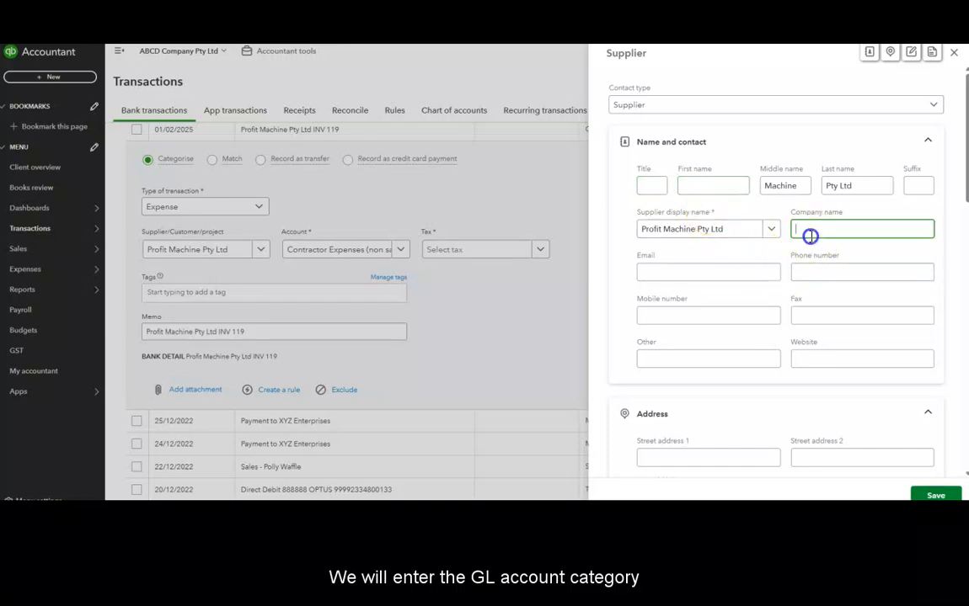
pyautogui.moveTo(796, 187); pyautogui.dragTo(737, 186)
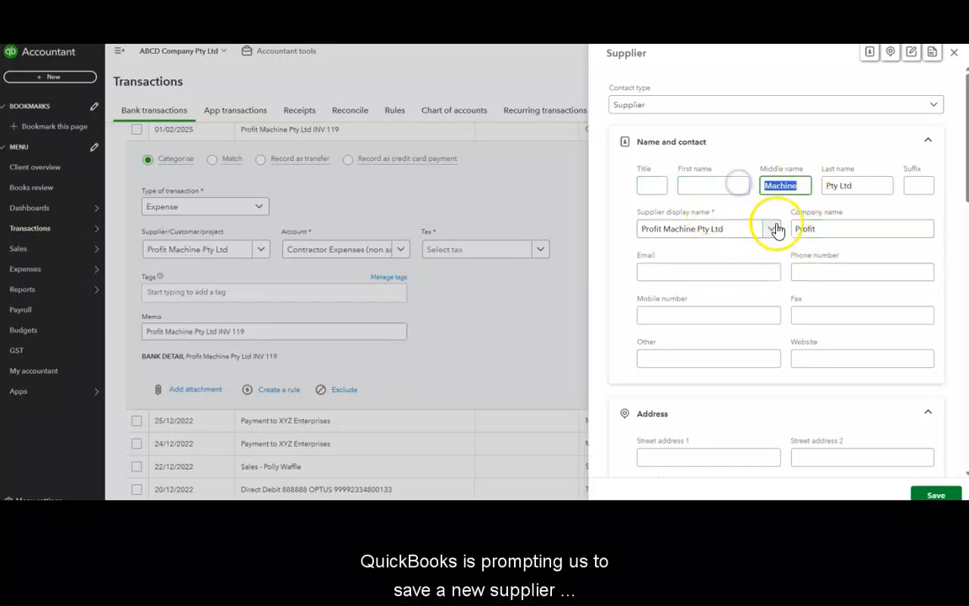
pyautogui.press('BackSpace')
pyautogui.click(857, 226)
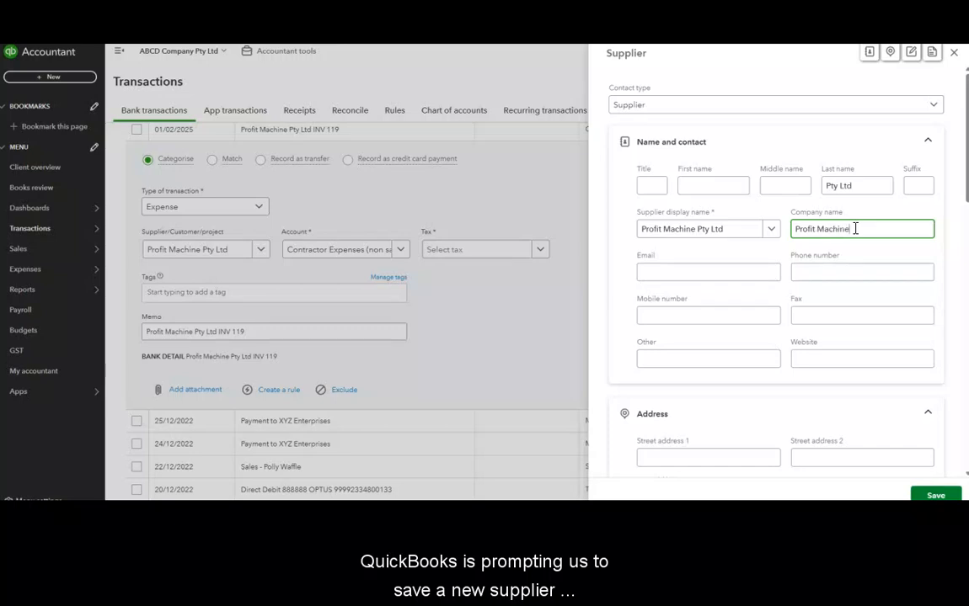
pyautogui.moveTo(827, 188); pyautogui.dragTo(859, 187)
pyautogui.press('BackSpace')
pyautogui.click(874, 231)
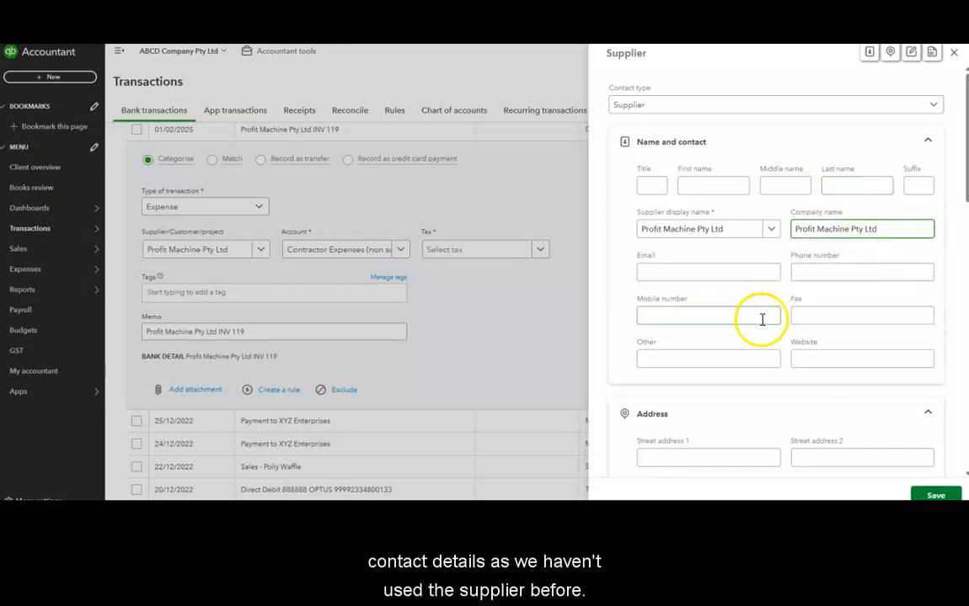
# Review the supplier's contact and address fields
pyautogui.click(712, 274)
pyautogui.click(806, 272)
pyautogui.click(726, 316)
pyautogui.click(678, 362)
pyautogui.click(804, 356)
pyautogui.scroll(-1, 804, 354)
pyautogui.scroll(-1, 802, 356)
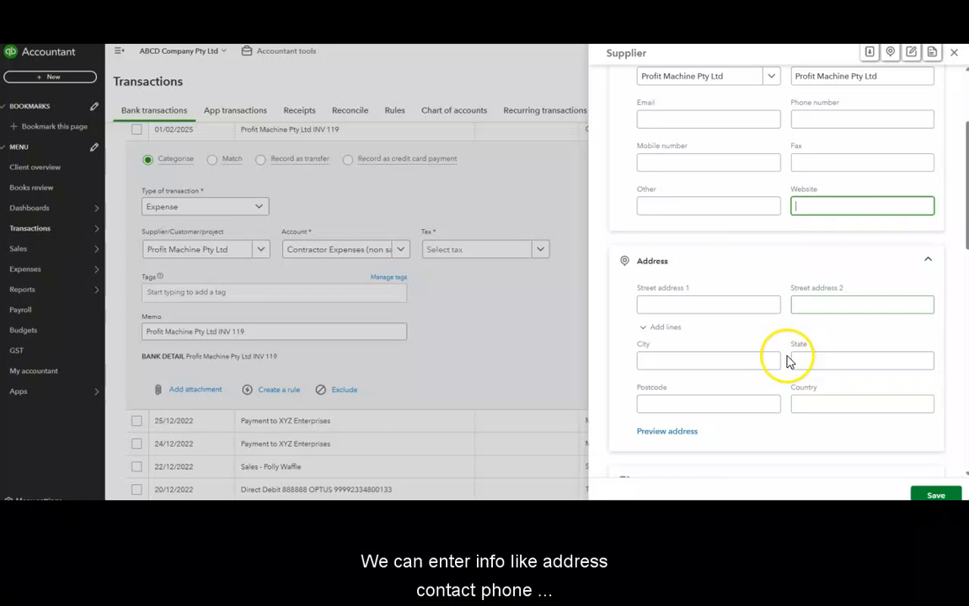
pyautogui.click(688, 302)
pyautogui.click(819, 304)
pyautogui.click(705, 358)
pyautogui.click(822, 357)
pyautogui.click(743, 406)
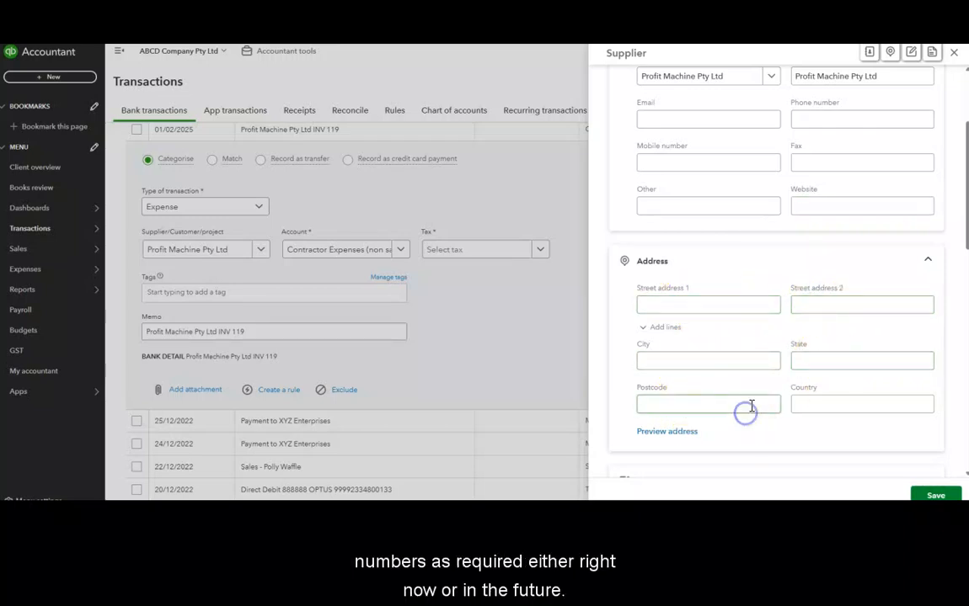
pyautogui.scroll(-2, 750, 404)
pyautogui.scroll(-6, 755, 408)
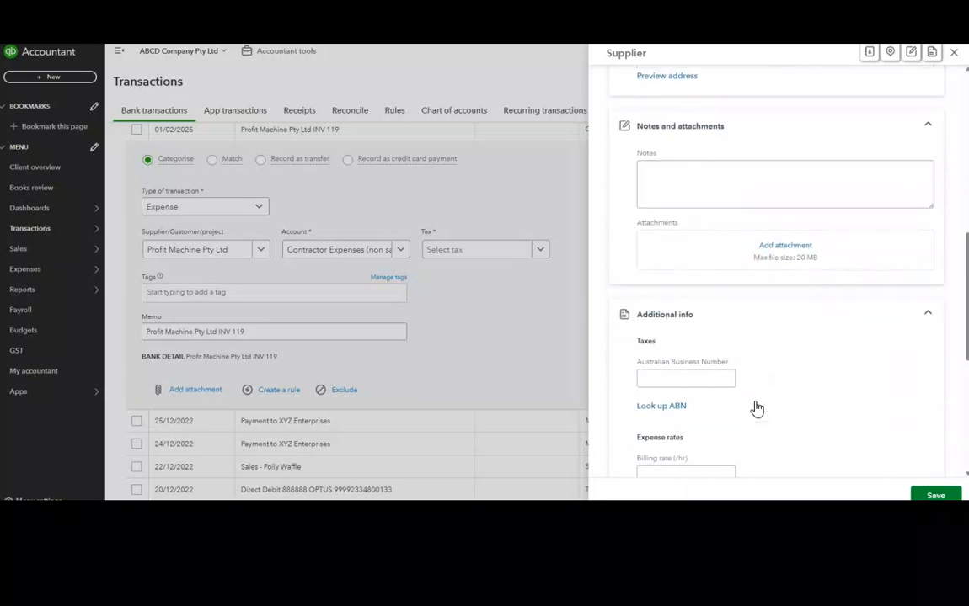
# Paste the copied ABN into the supplier's Australian Business Number field
pyautogui.click(689, 341)
pyautogui.click(681, 330)
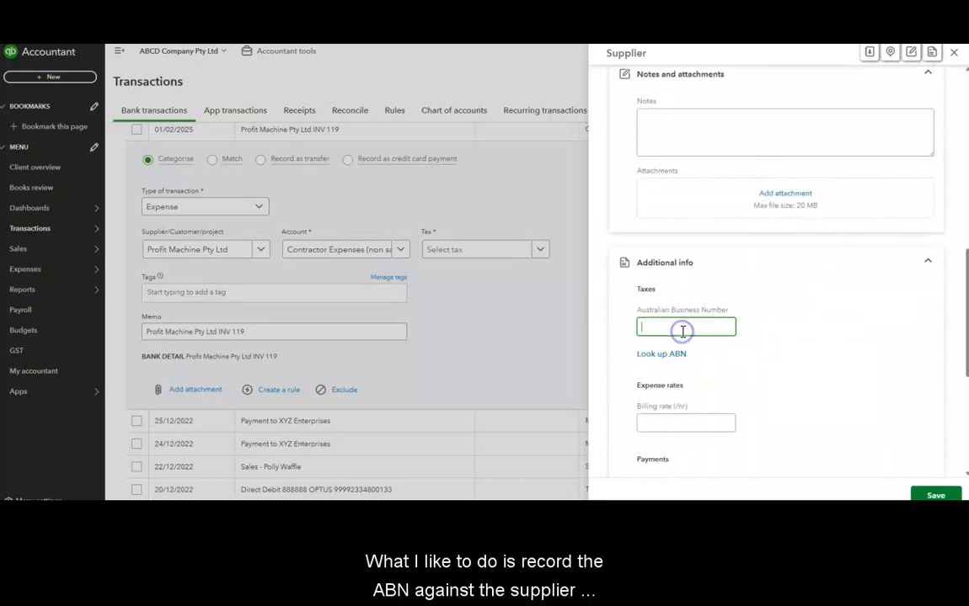
pyautogui.click(681, 326)
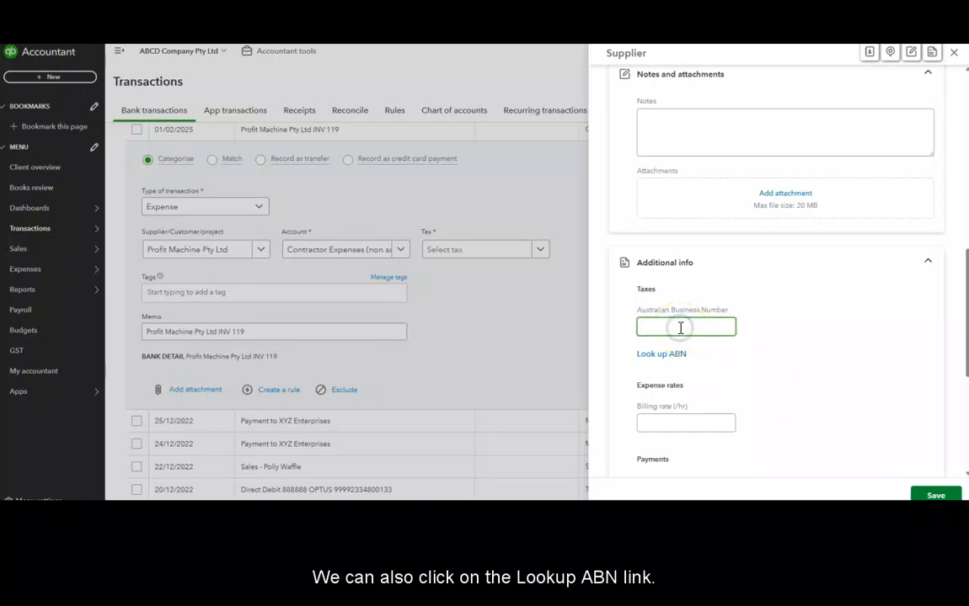
pyautogui.click(752, 368)
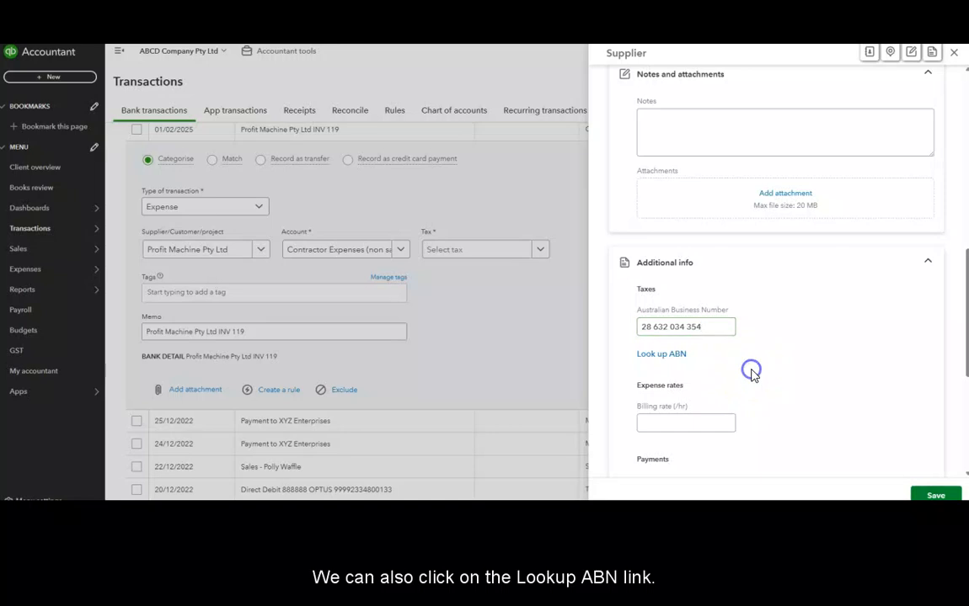
# Search the supplier's ABN on the ABN Lookup site, then save the new supplier
pyautogui.click(672, 357)
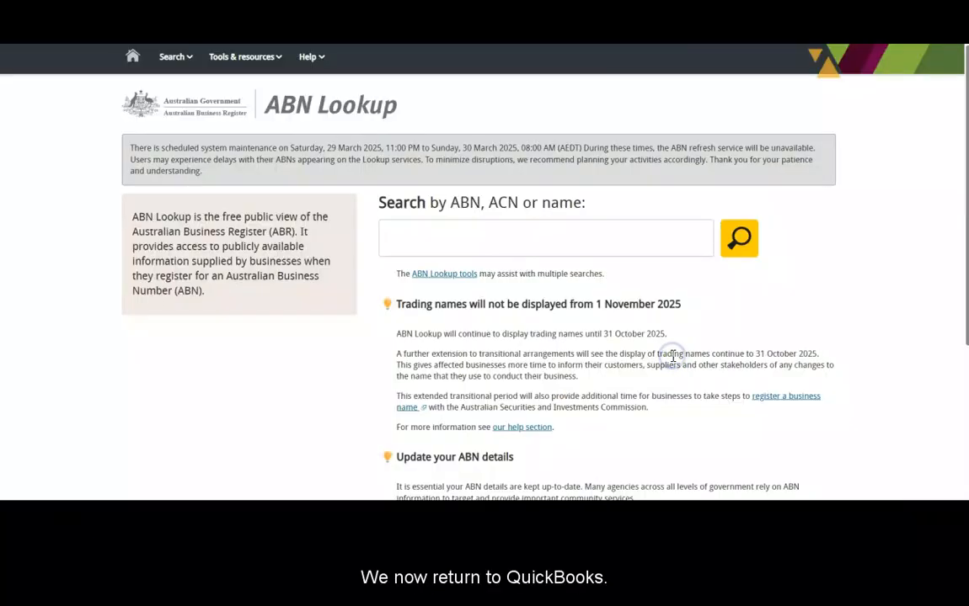
pyautogui.click(400, 239)
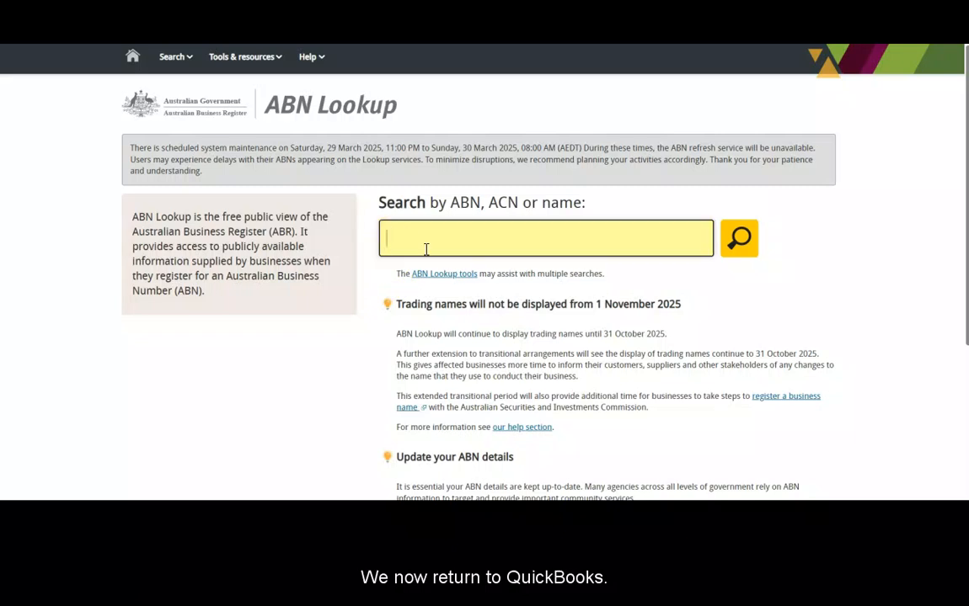
pyautogui.hotkey('ctrl', 'v')
pyautogui.click(738, 235)
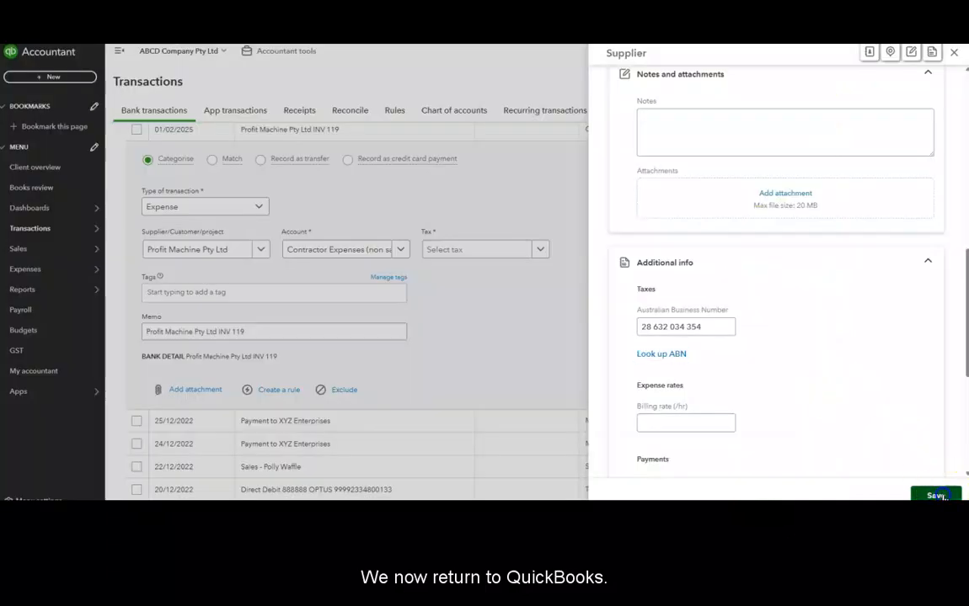
pyautogui.click(937, 496)
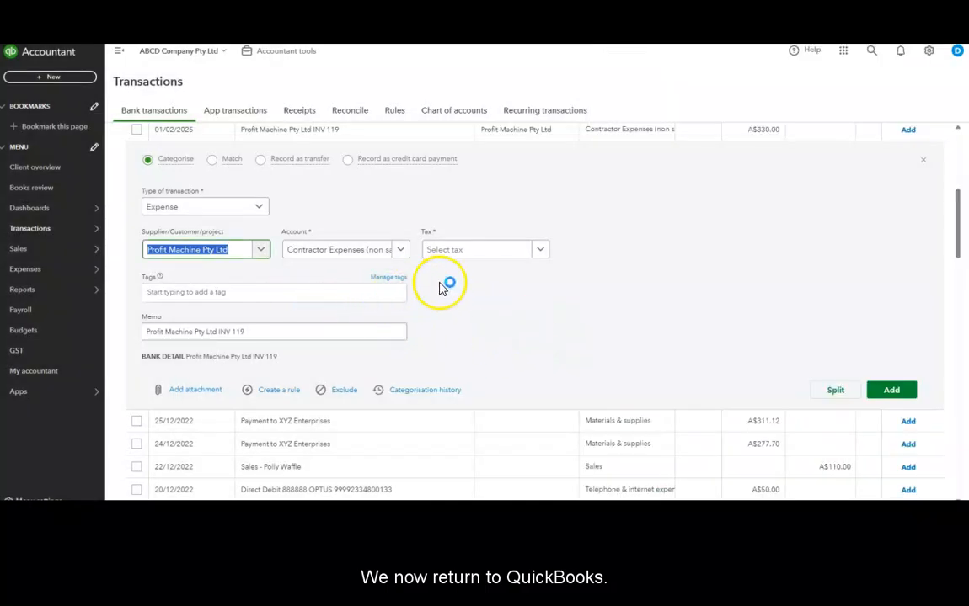
# Set the tax to GST free purchases (0%) without making it the category's default tax code
pyautogui.click(541, 250)
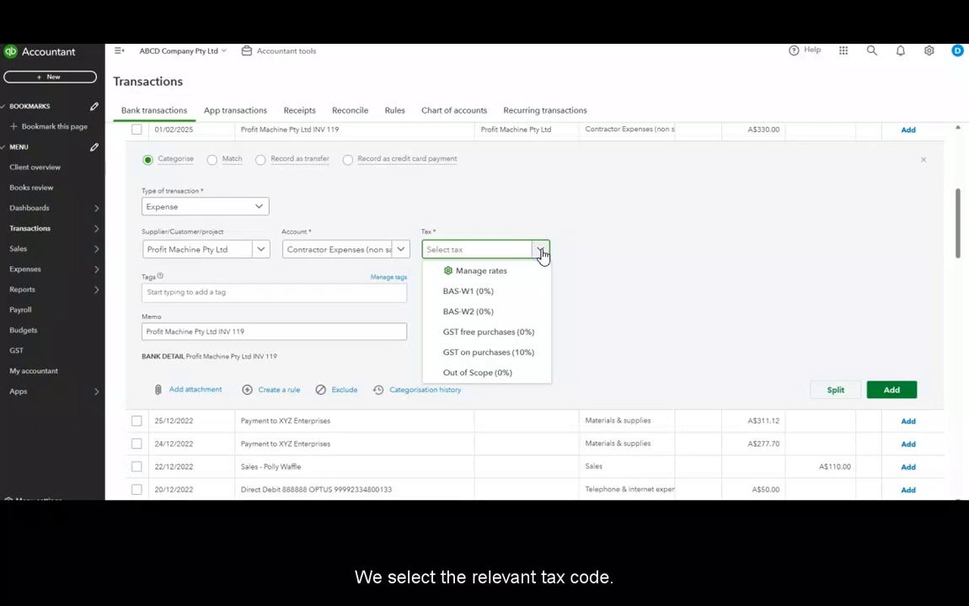
pyautogui.click(519, 332)
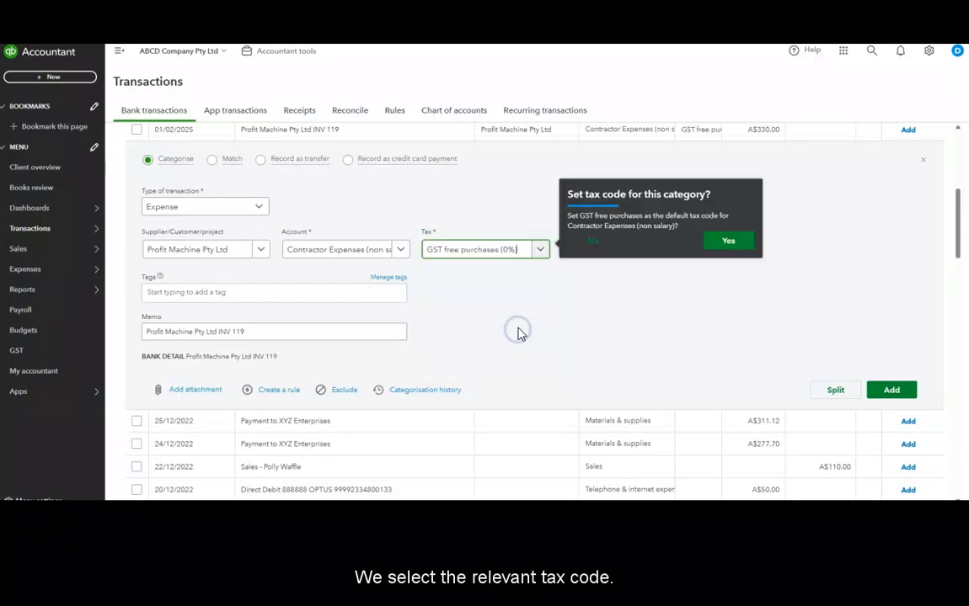
pyautogui.click(594, 244)
# Append " - ABN" and the pasted ABN to the transaction memo
pyautogui.click(338, 333)
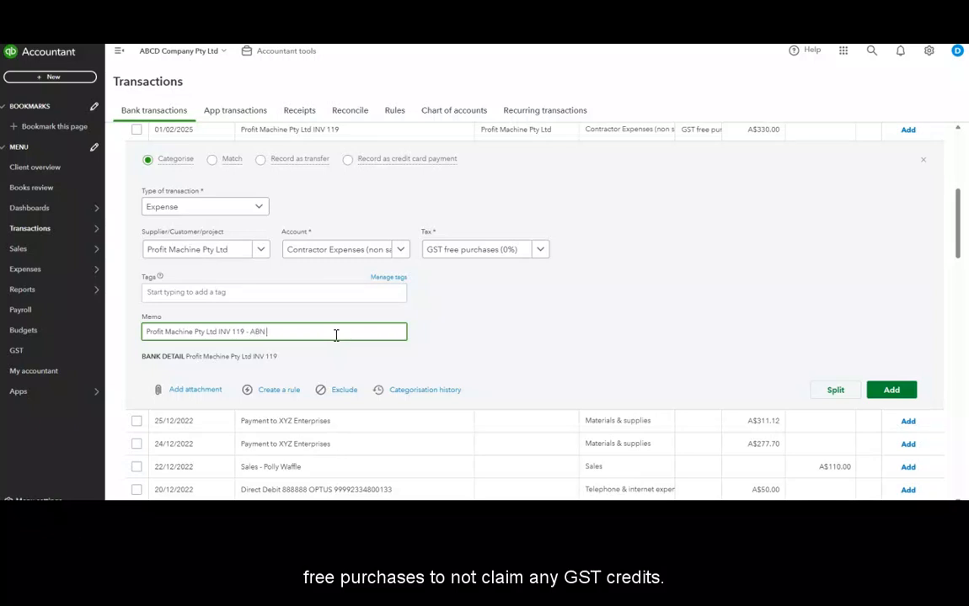
pyautogui.hotkey('ctrl', 'v')
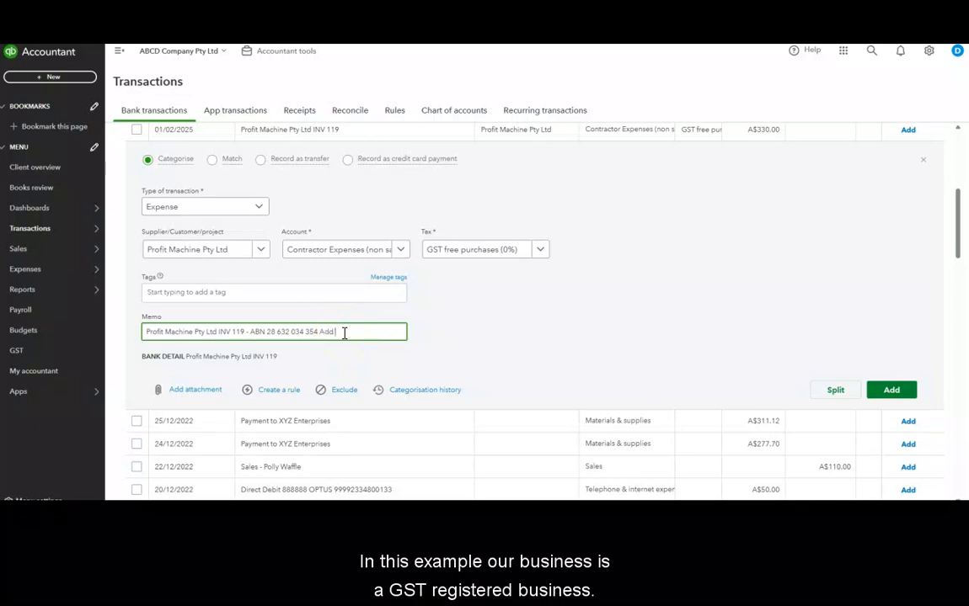
pyautogui.write('extra h')
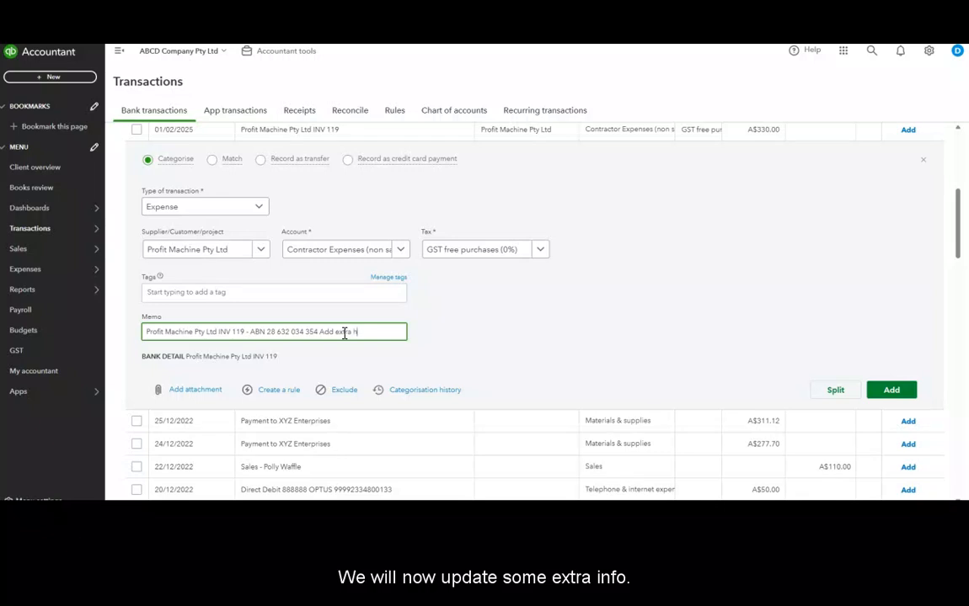
pyautogui.write('elpful notes here')
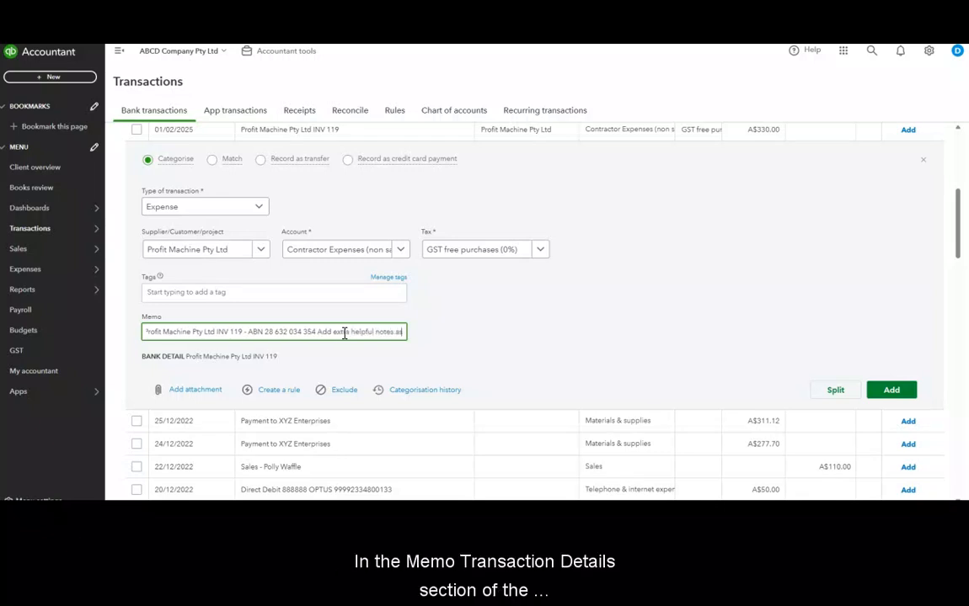
pyautogui.write(' as needed')
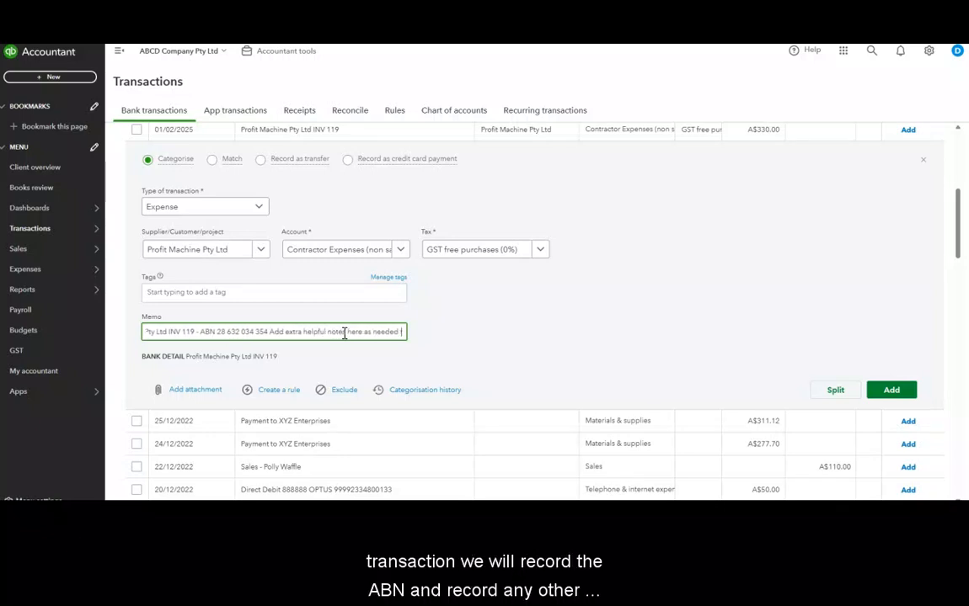
pyautogui.click(274, 332)
pyautogui.moveTo(269, 332); pyautogui.dragTo(399, 331)
pyautogui.press('BackSpace')
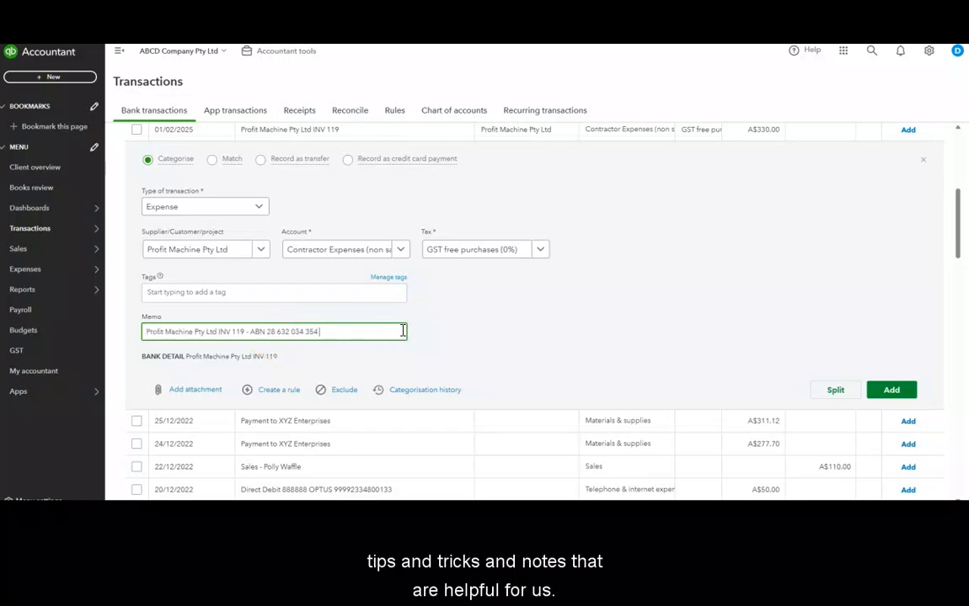
# Add the categorised transaction
pyautogui.click(539, 331)
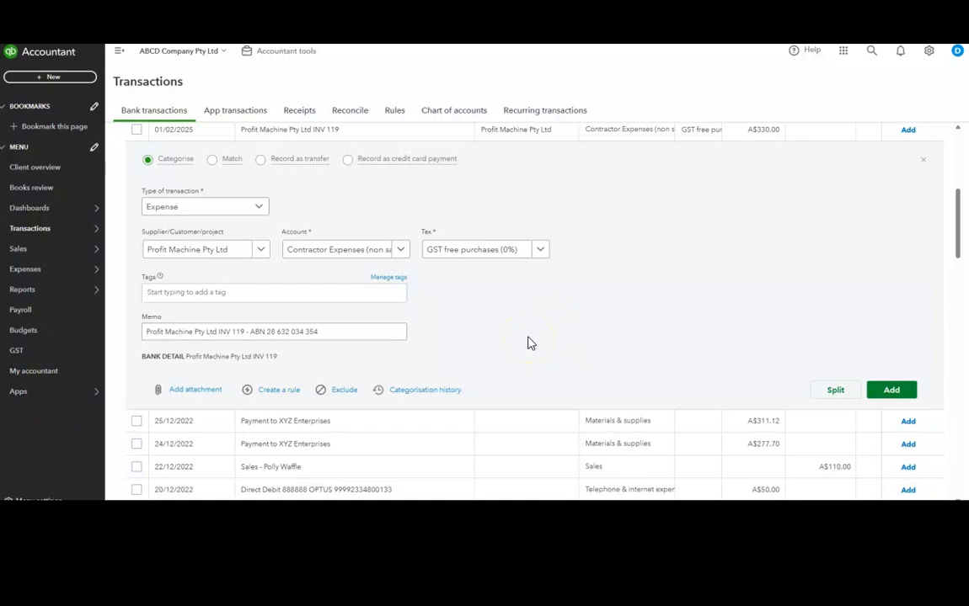
pyautogui.moveTo(177, 177)
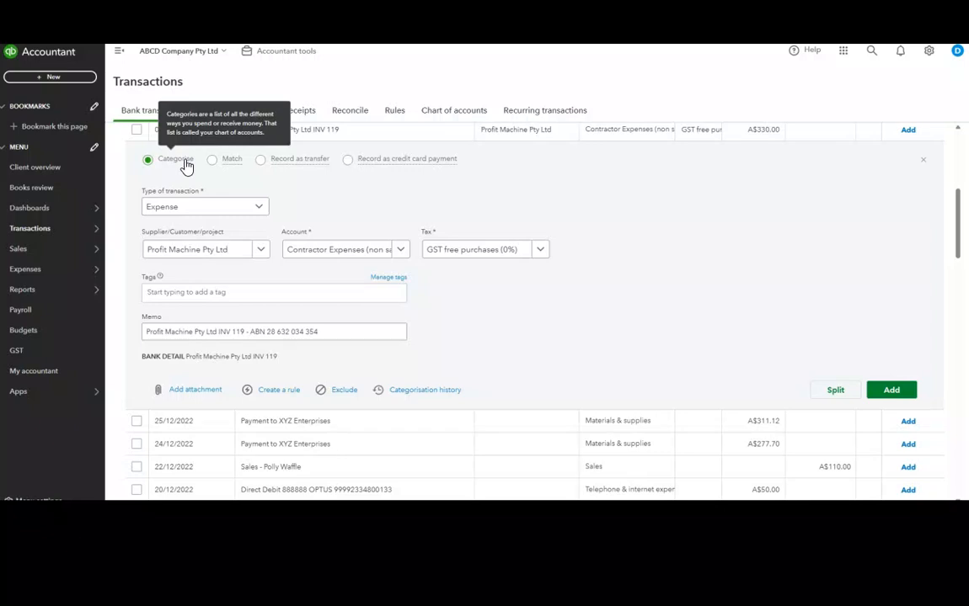
pyautogui.click(886, 394)
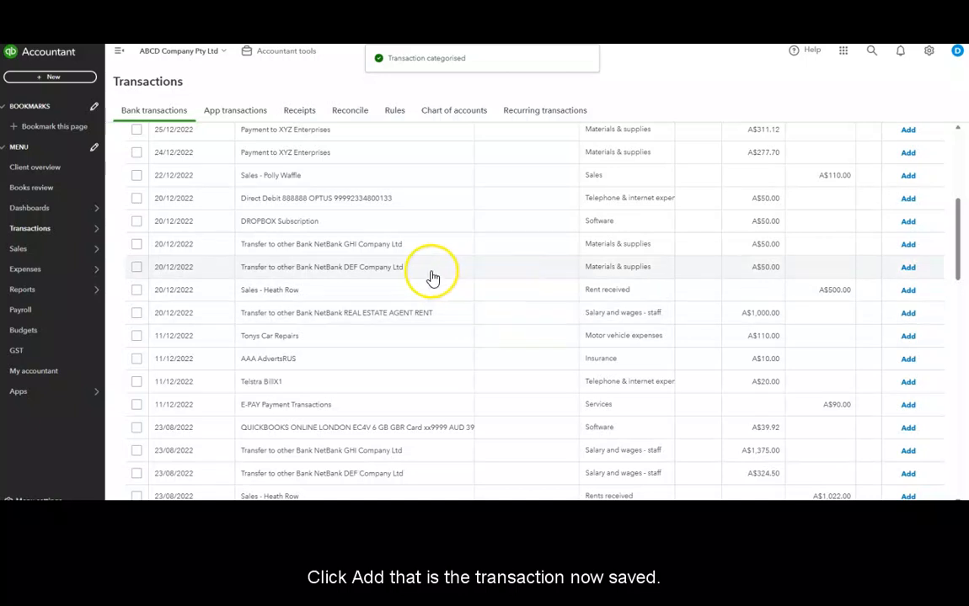
# Open the standard reports list
pyautogui.moveTo(72, 290)
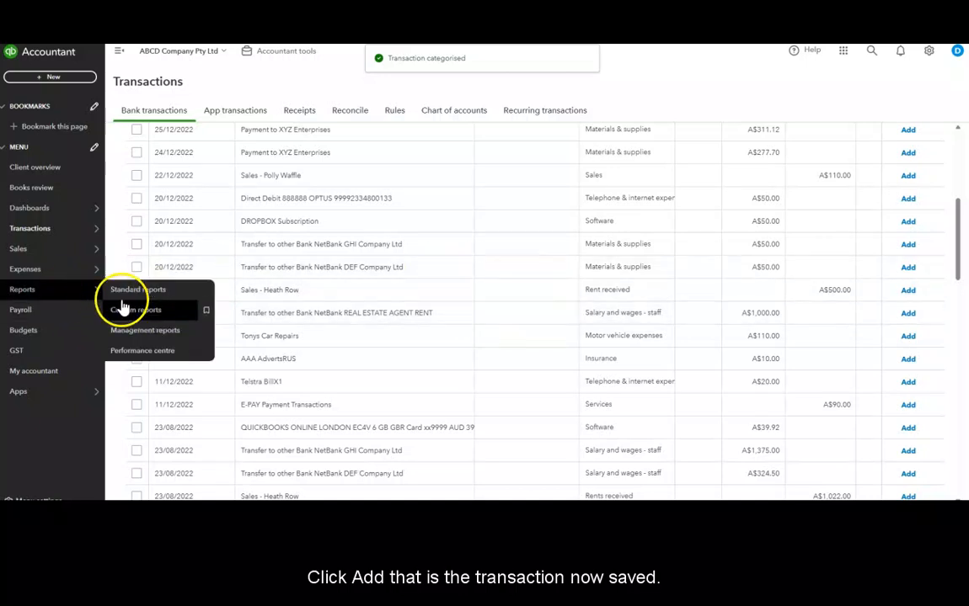
pyautogui.click(139, 311)
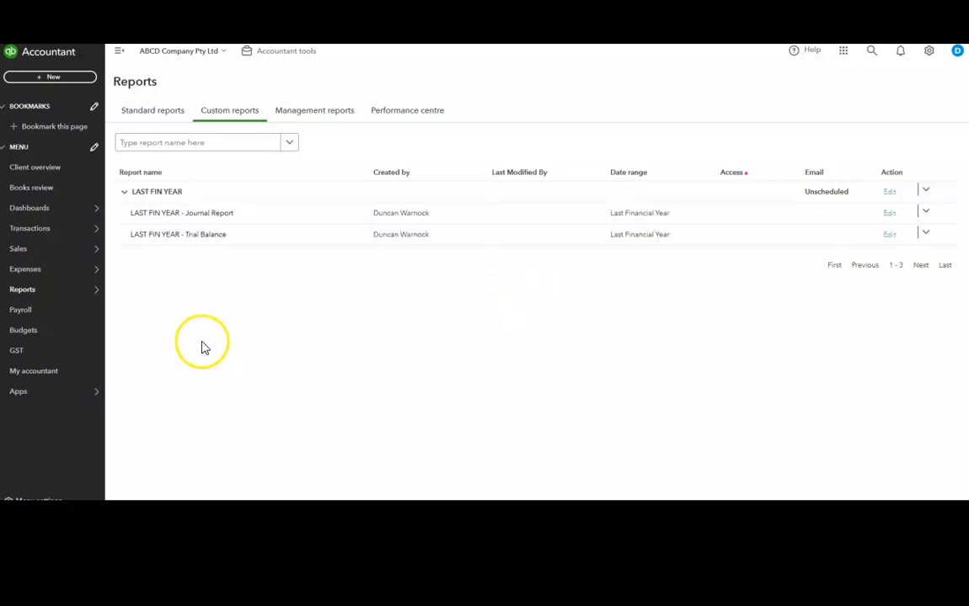
pyautogui.click(153, 114)
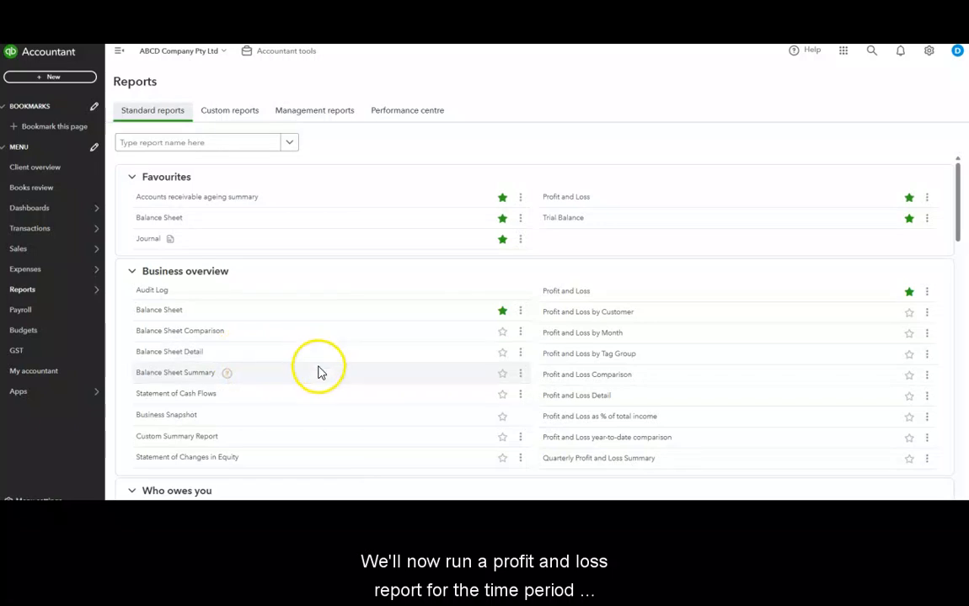
# Run the Profit and Loss report for last month and drill down through the Contractor Expenses amount to open the expense
pyautogui.click(556, 198)
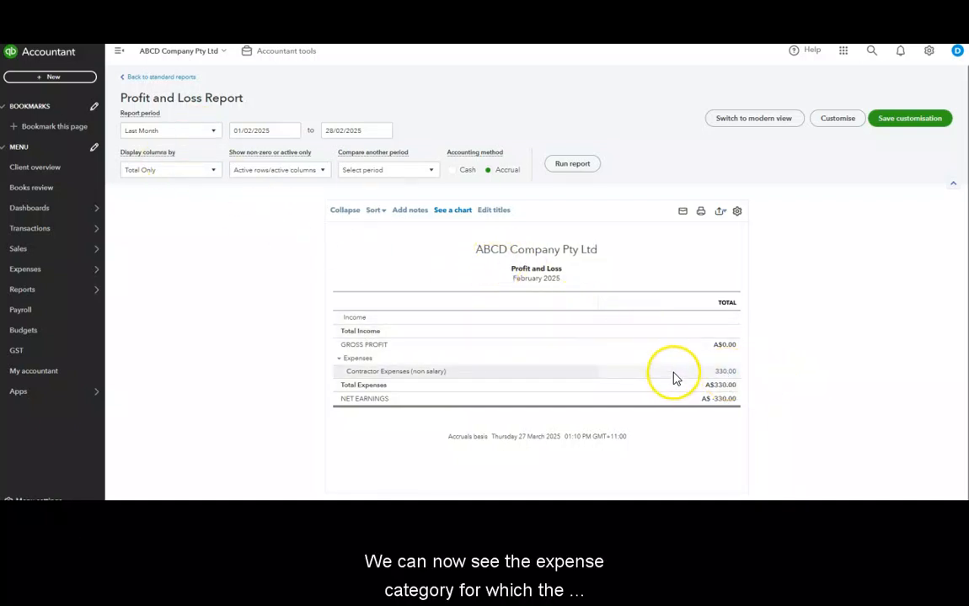
pyautogui.click(723, 372)
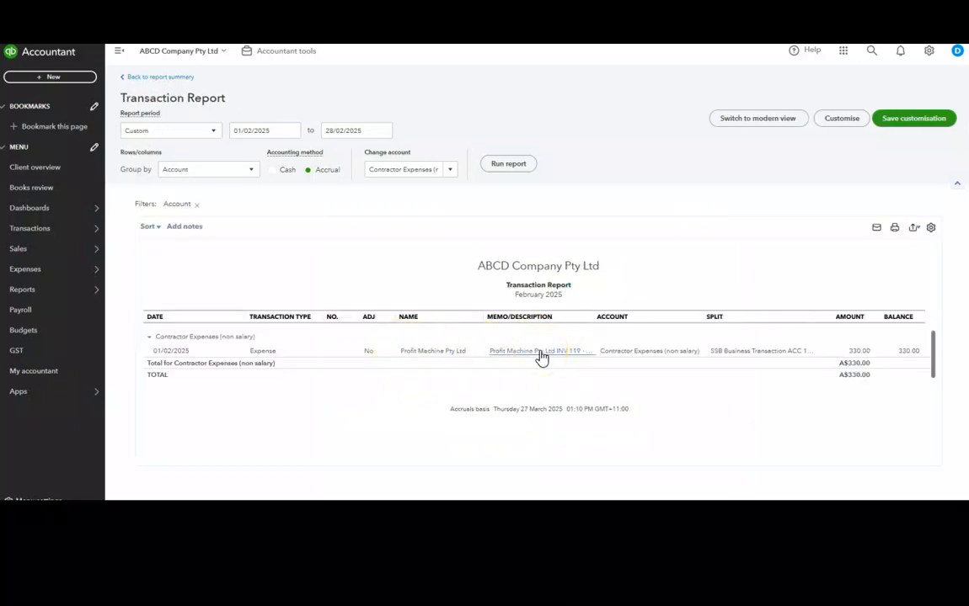
pyautogui.click(540, 352)
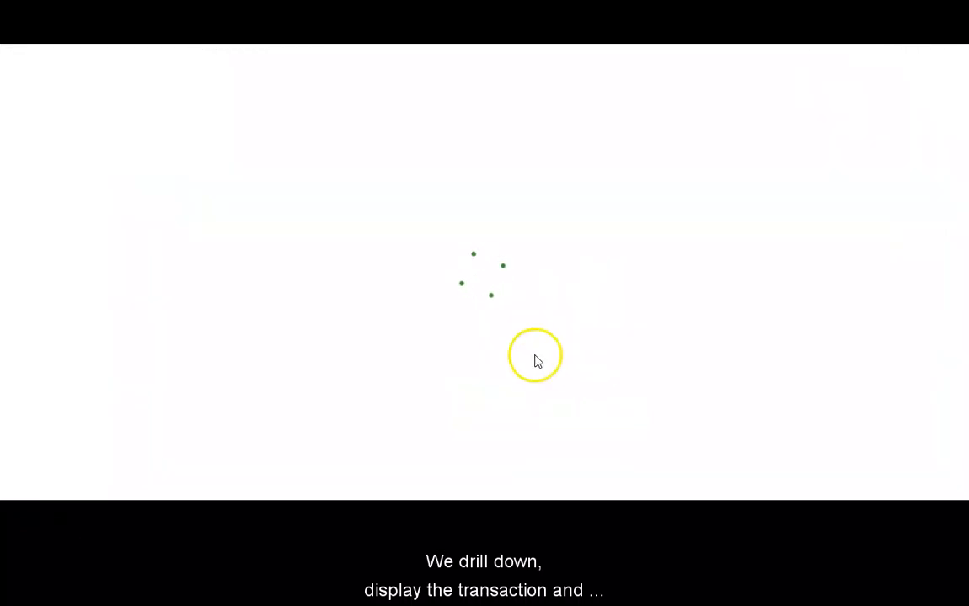
pyautogui.click(497, 357)
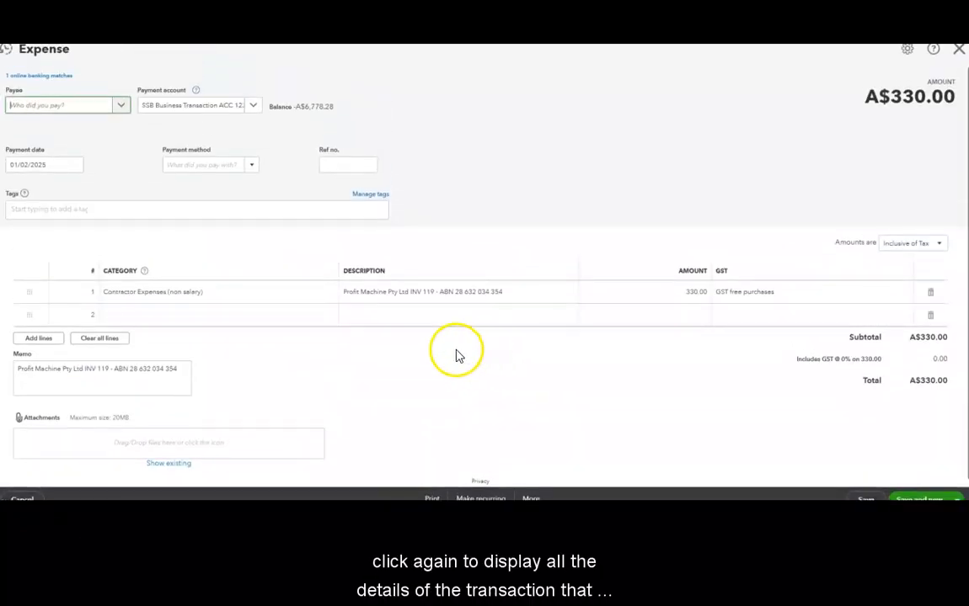
# Copy the ABN text from the line description into the expense's Ref no. field
pyautogui.click(348, 167)
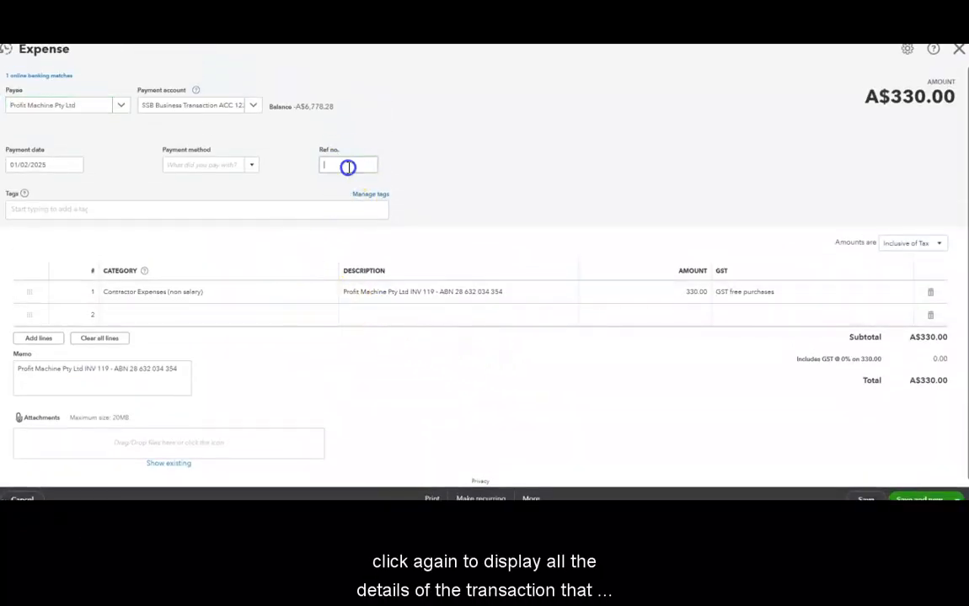
pyautogui.click(459, 304)
pyautogui.click(440, 295)
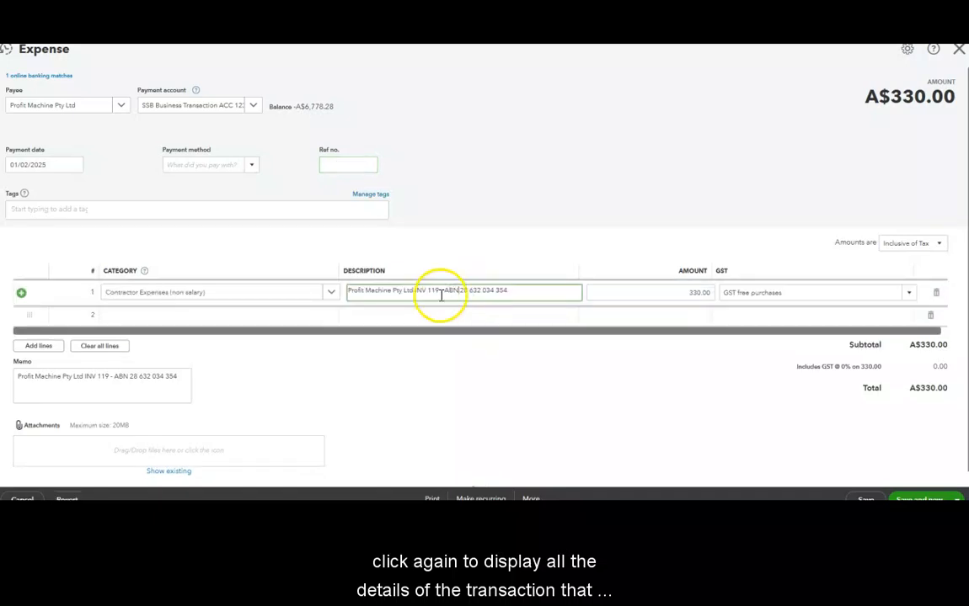
pyautogui.moveTo(444, 292); pyautogui.dragTo(515, 290)
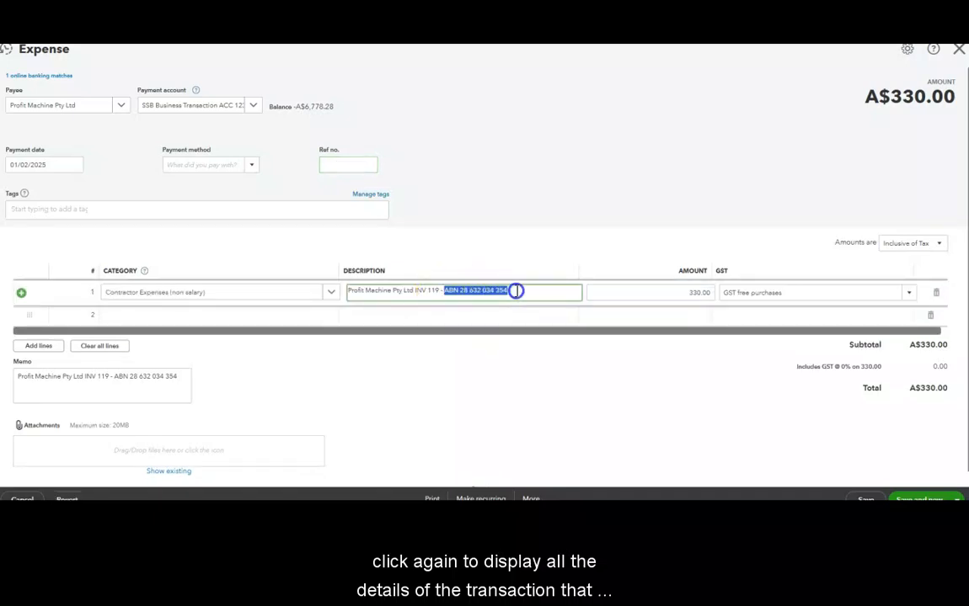
pyautogui.click(359, 166)
pyautogui.click(354, 165)
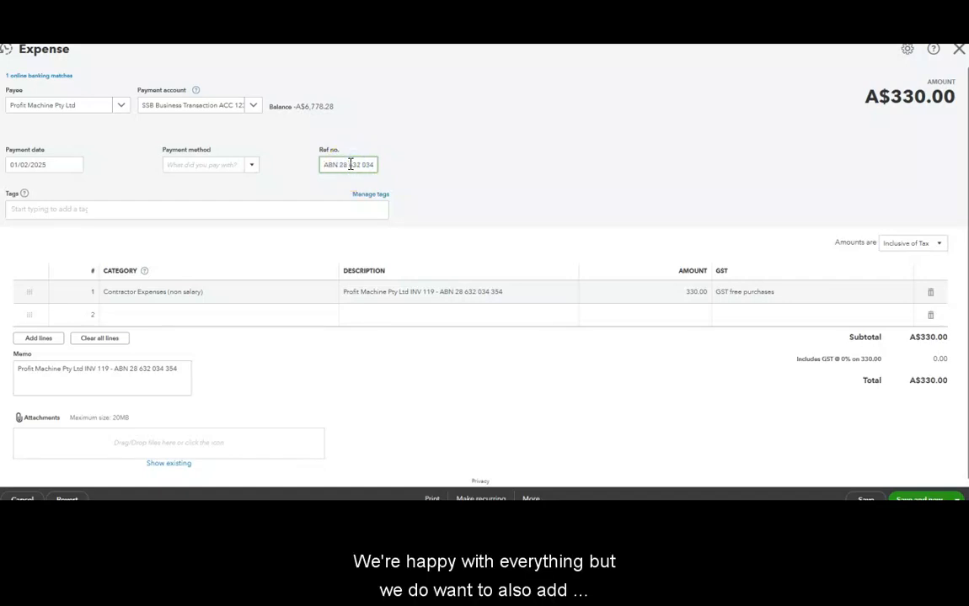
pyautogui.click(558, 162)
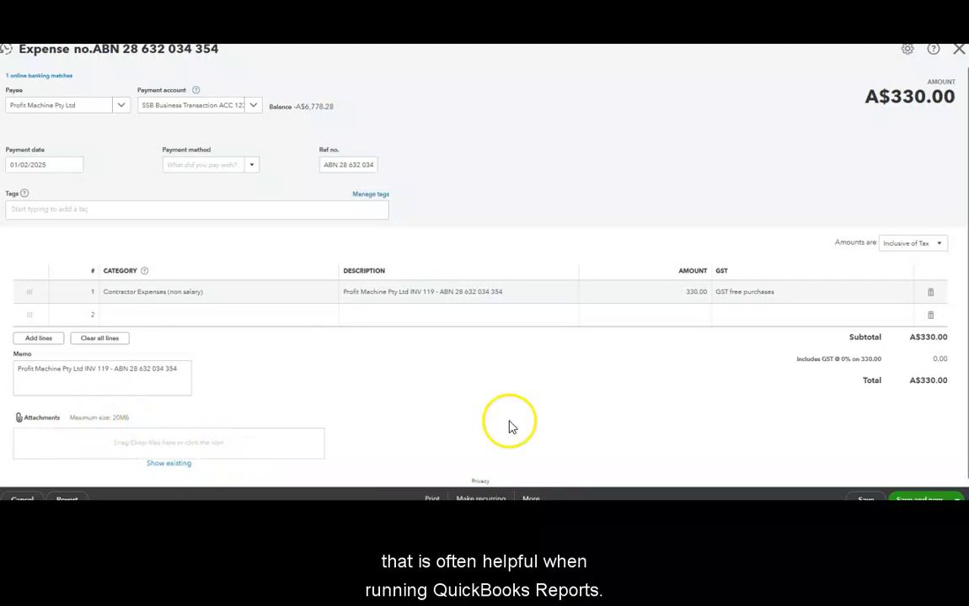
# Save the updated expense and start a new one
pyautogui.scroll(-1, 729, 337)
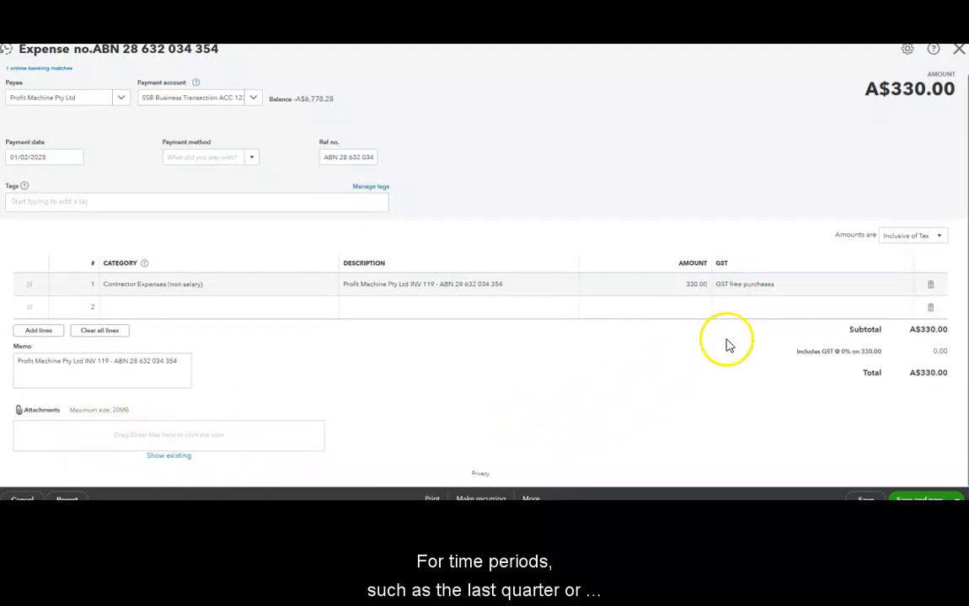
pyautogui.click(905, 496)
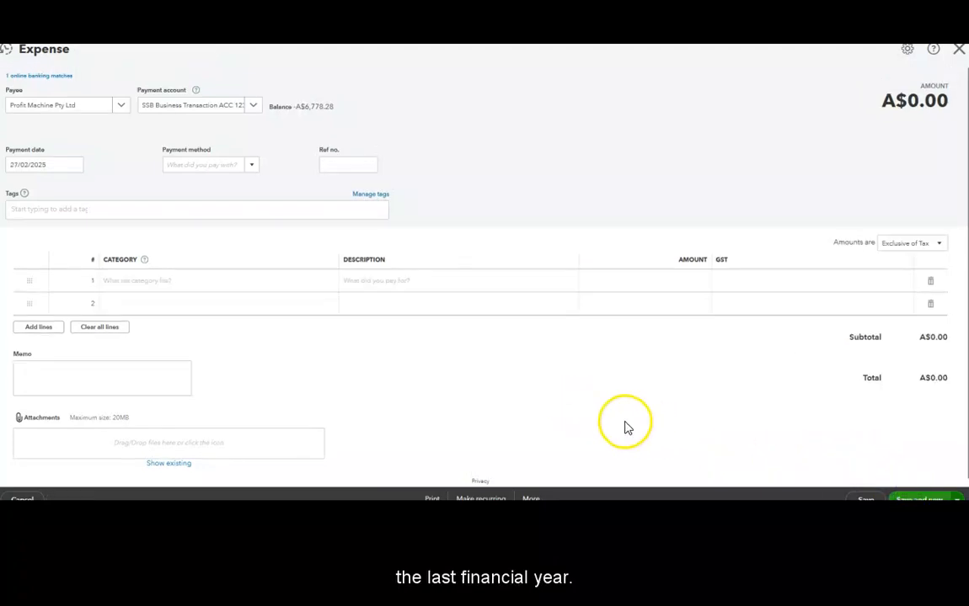